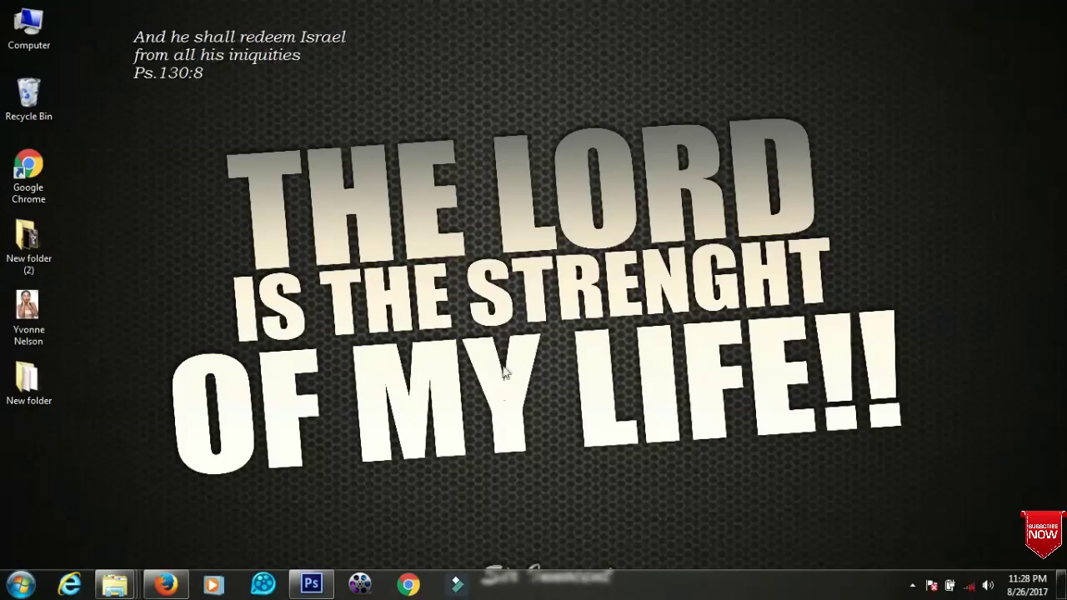
Drag the portrait photo from the desktop into Photoshop to open it.
{"action": "left_click_drag", "start_coordinate": [29, 308], "coordinate": [395, 460]}
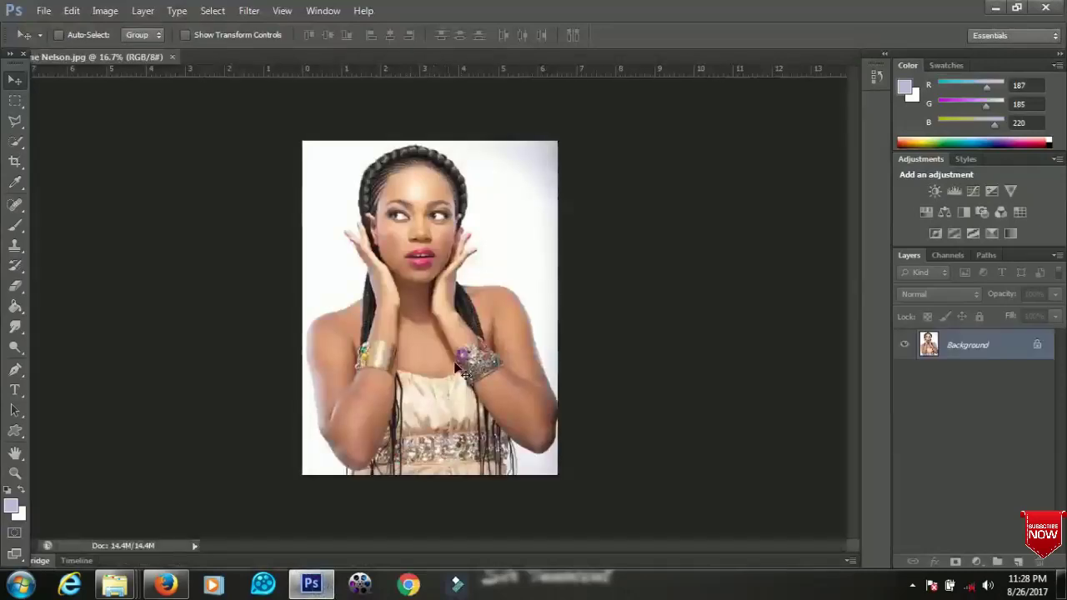
Zoom in on the portrait and duplicate the Background layer into Layer 1 with Ctrl+J.
{"action": "scroll", "coordinate": [491, 260], "scroll_direction": "up", "scroll_amount": 1}
{"action": "scroll", "coordinate": [441, 217], "scroll_direction": "up", "scroll_amount": 1}
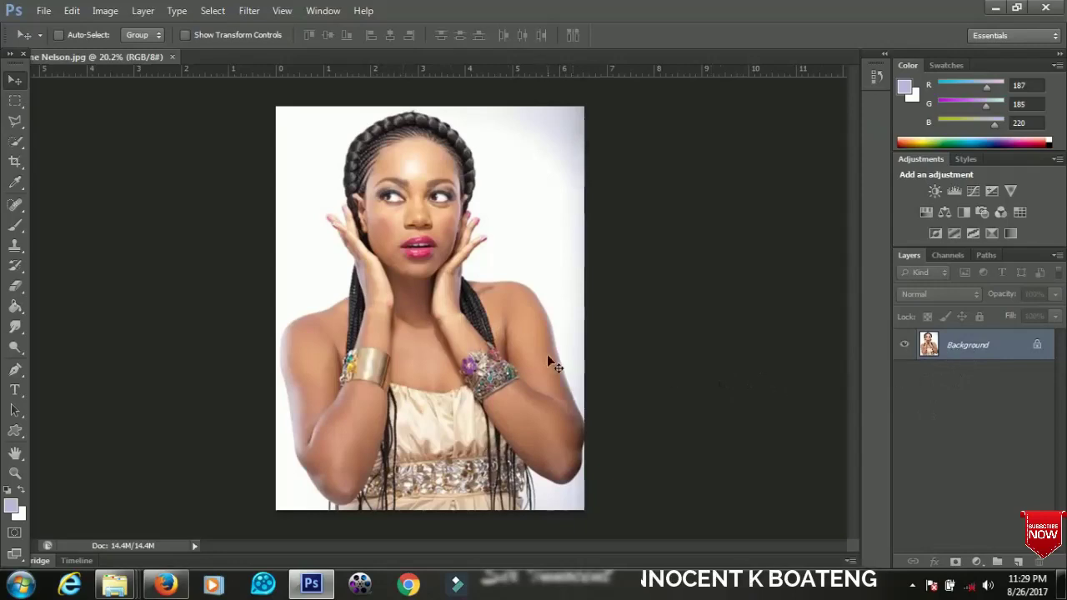
{"action": "key", "text": "ctrl+j"}
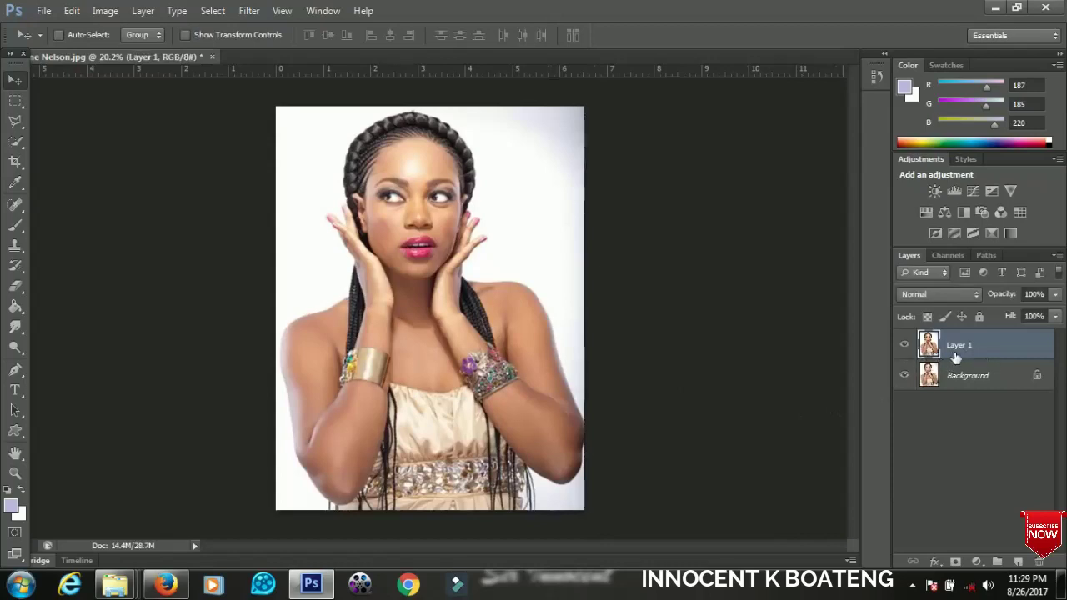
Desaturate Layer 1 to make the portrait grayscale.
{"action": "left_click", "coordinate": [105, 11]}
{"action": "mouse_move", "coordinate": [158, 58]}
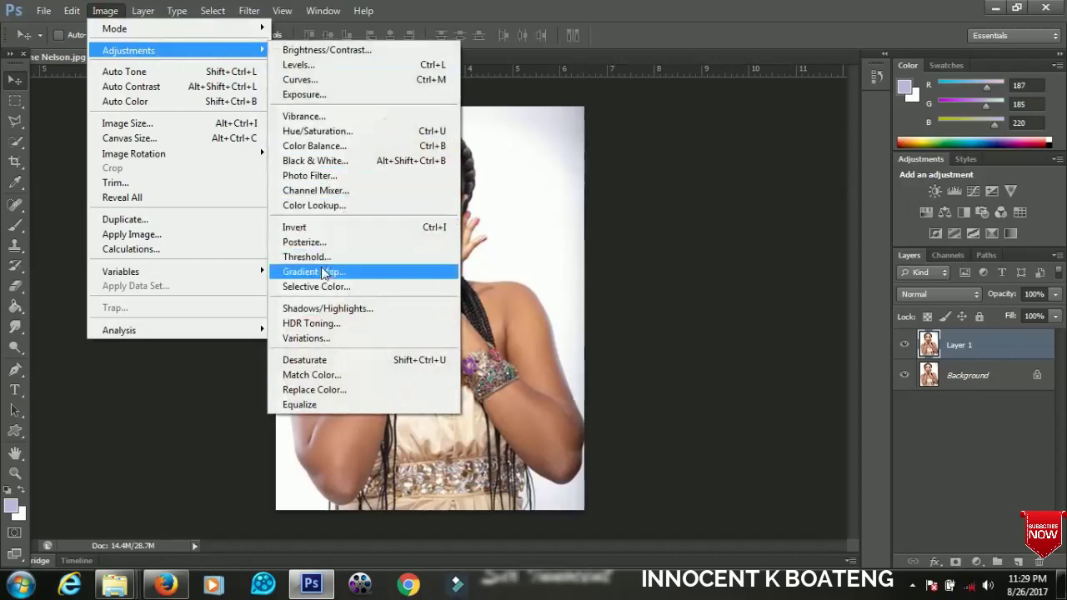
{"action": "left_click", "coordinate": [338, 350]}
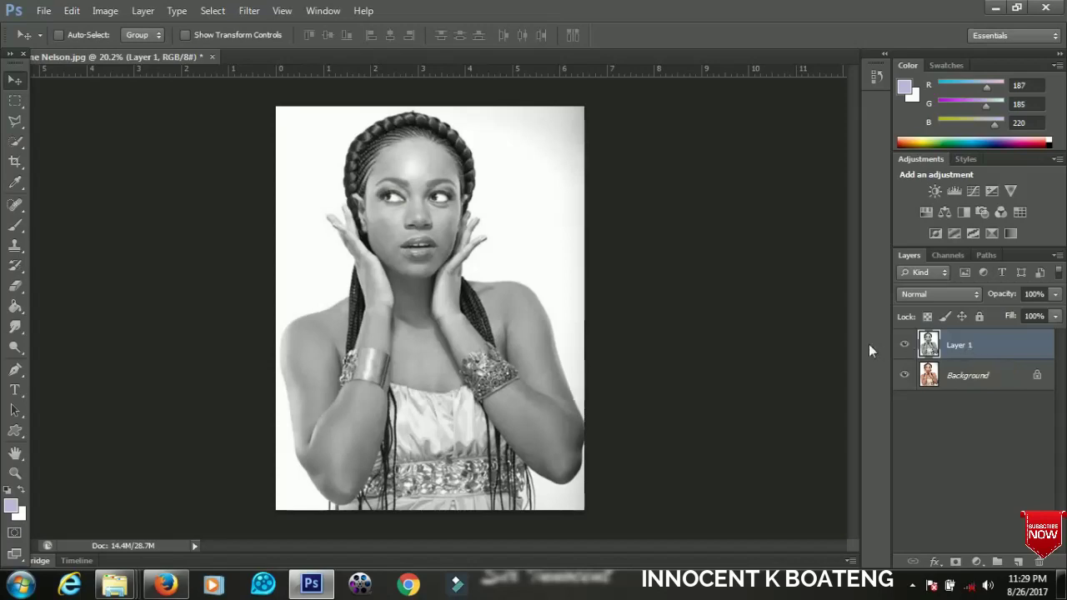
Duplicate the grayscale layer, set the copy to Color Dodge, and invert it.
{"action": "key", "text": "ctrl+j"}
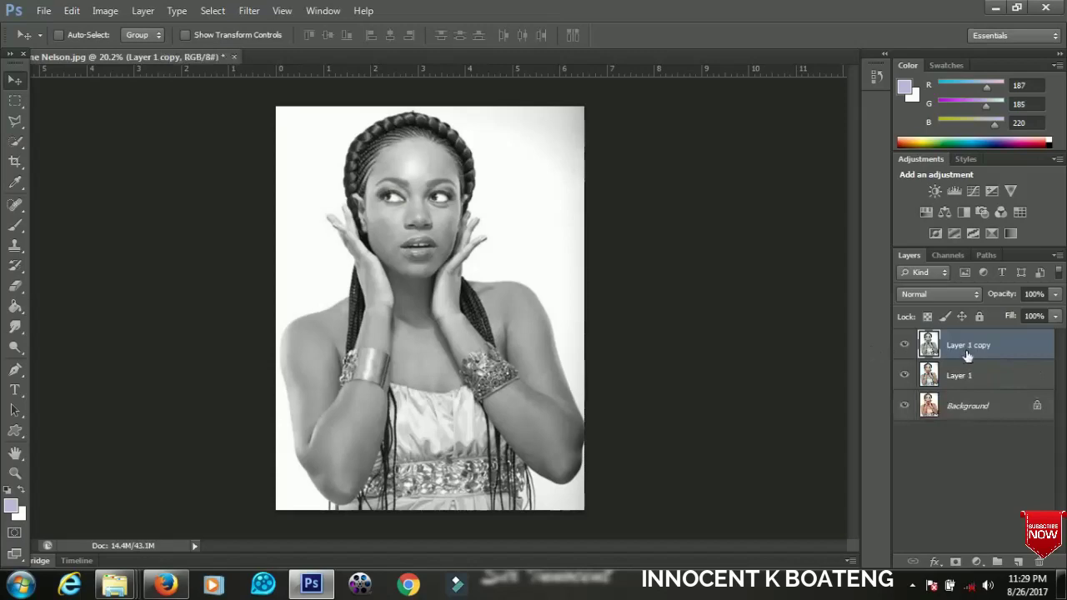
{"action": "left_click", "coordinate": [925, 297]}
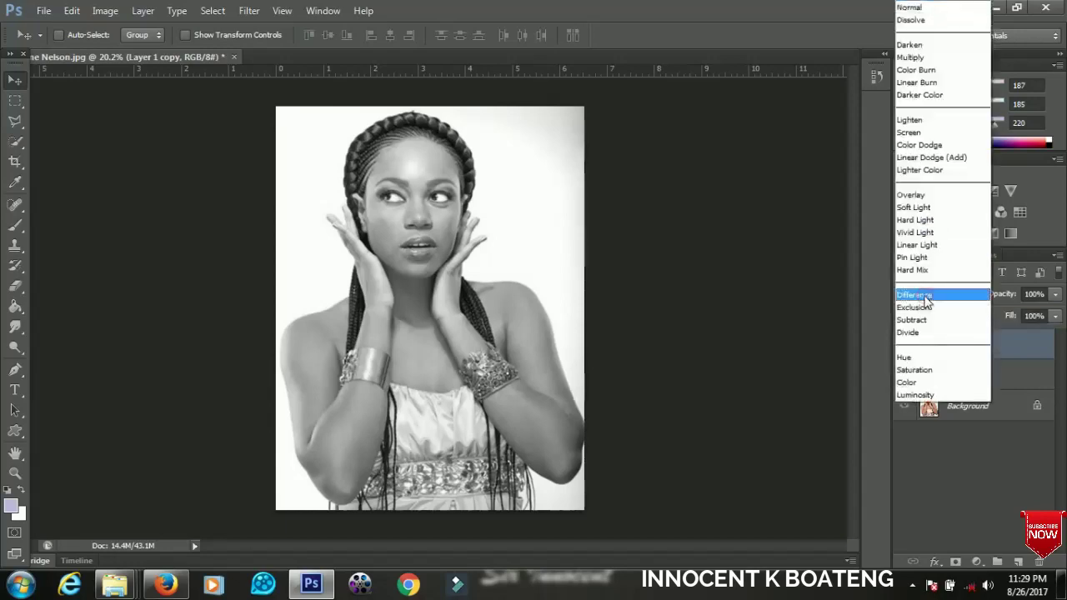
{"action": "left_click", "coordinate": [911, 154]}
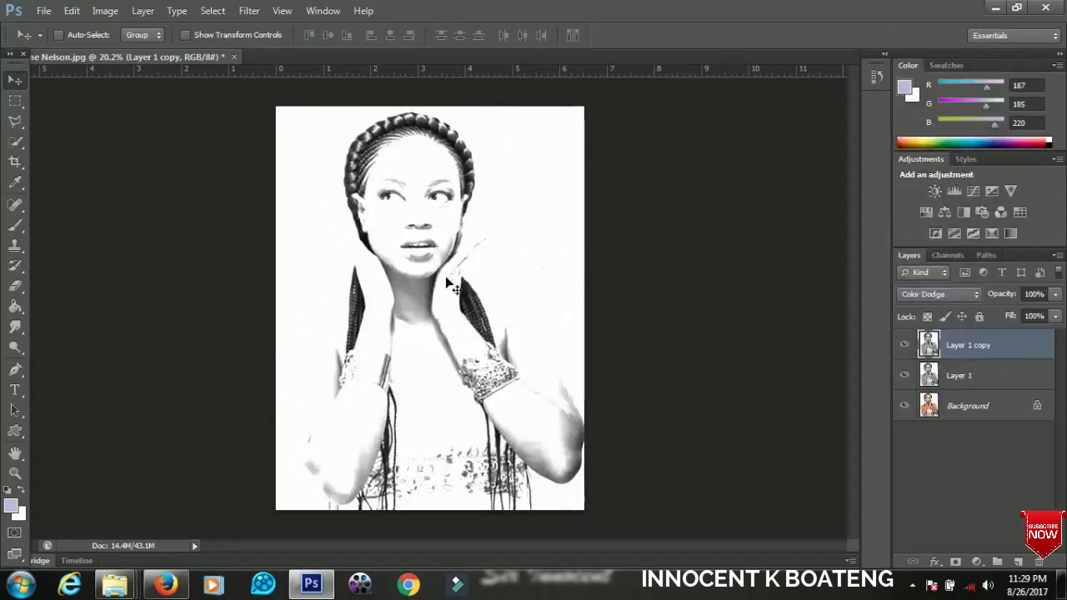
{"action": "left_click", "coordinate": [105, 10]}
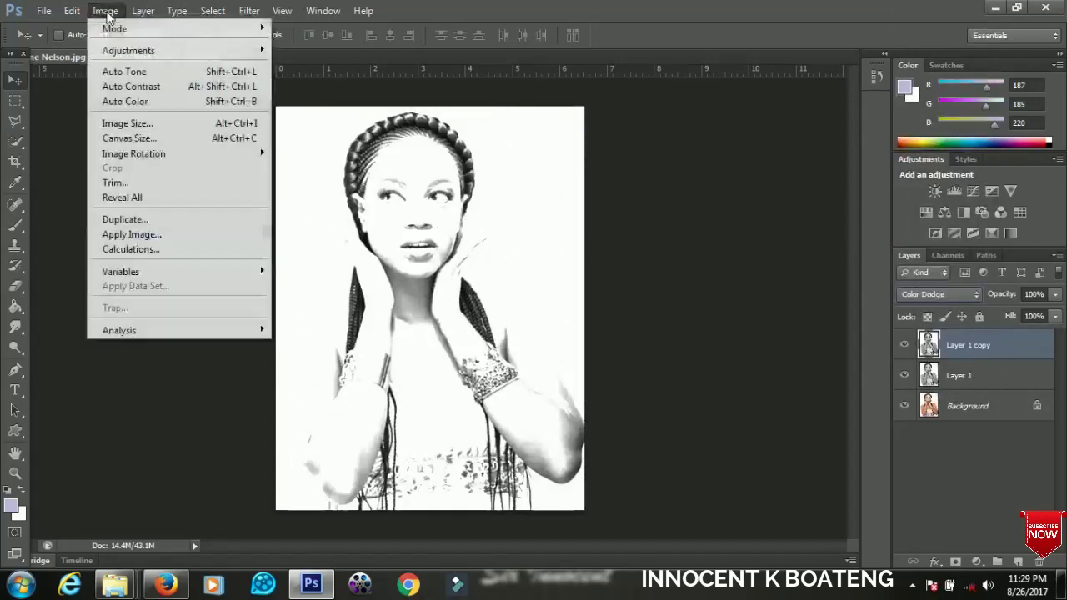
{"action": "mouse_move", "coordinate": [175, 52]}
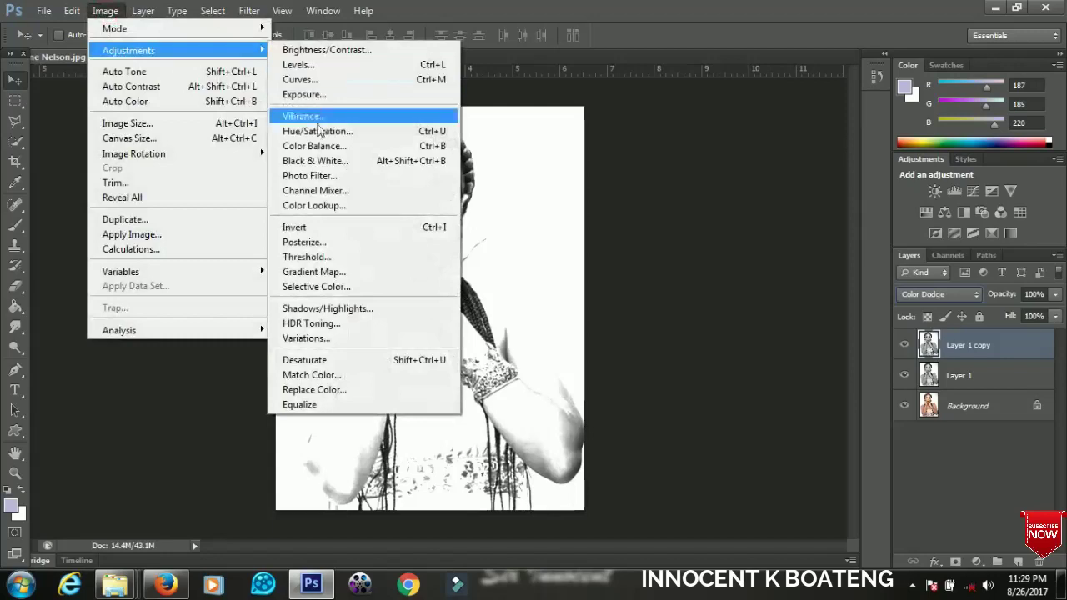
{"action": "left_click", "coordinate": [320, 228]}
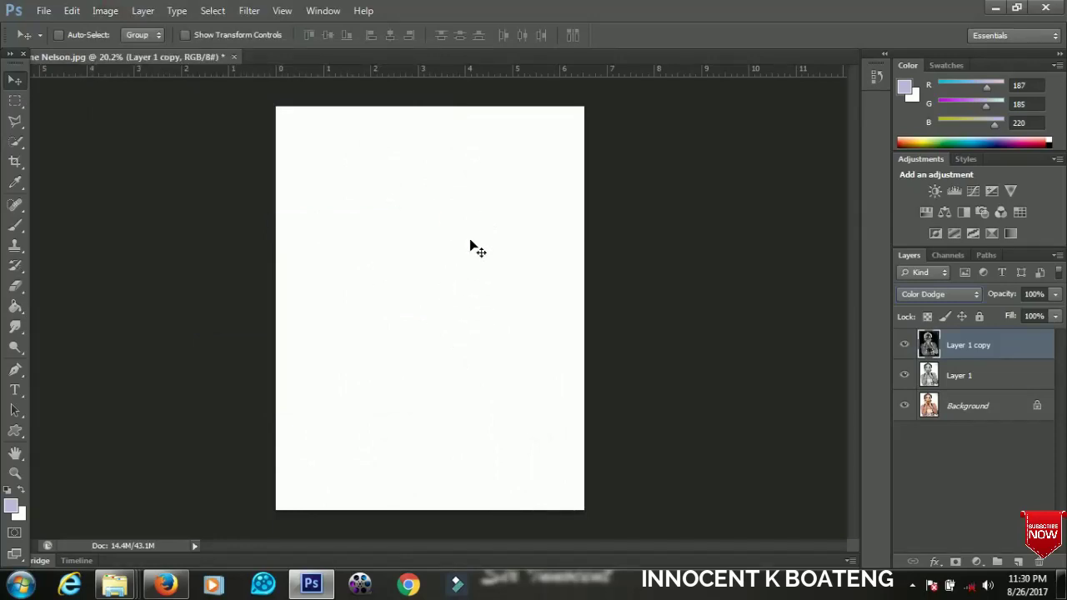
Apply a 29.1-pixel Gaussian Blur to the inverted Color Dodge copy.
{"action": "left_click", "coordinate": [253, 12]}
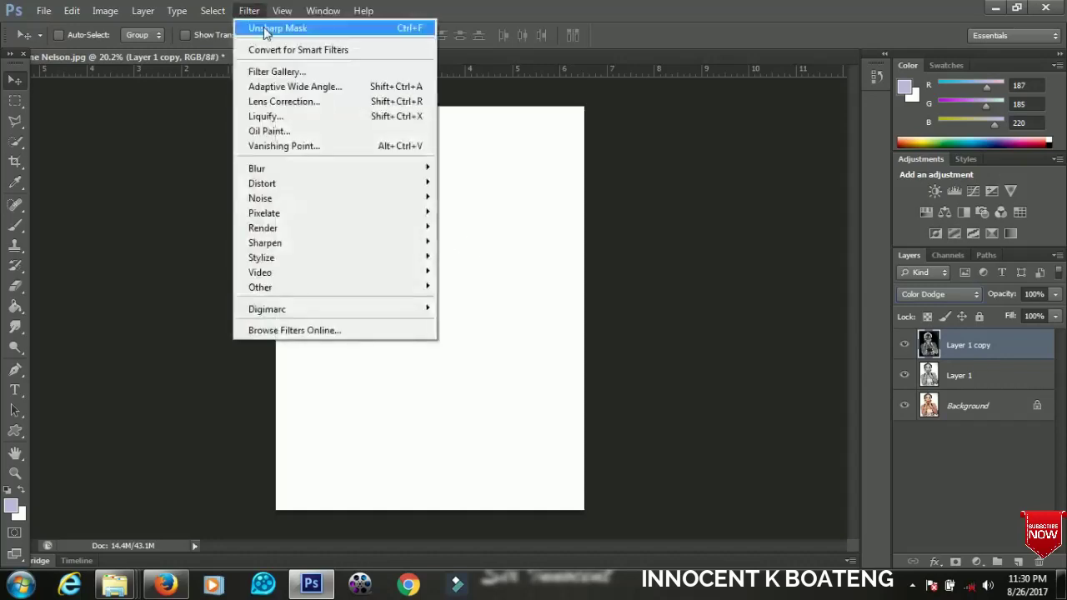
{"action": "mouse_move", "coordinate": [403, 179]}
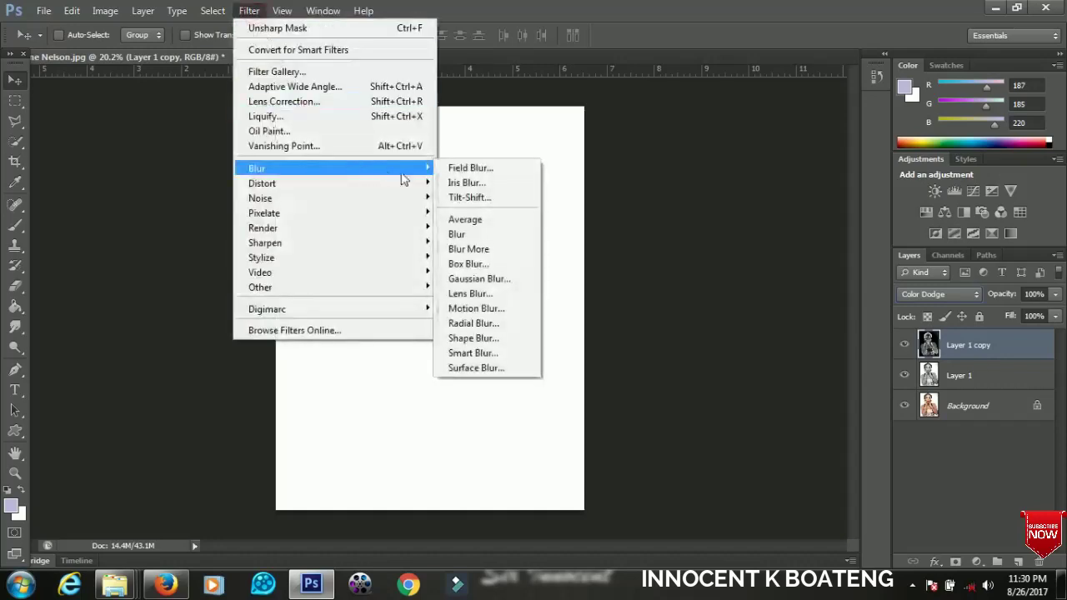
{"action": "left_click", "coordinate": [478, 278]}
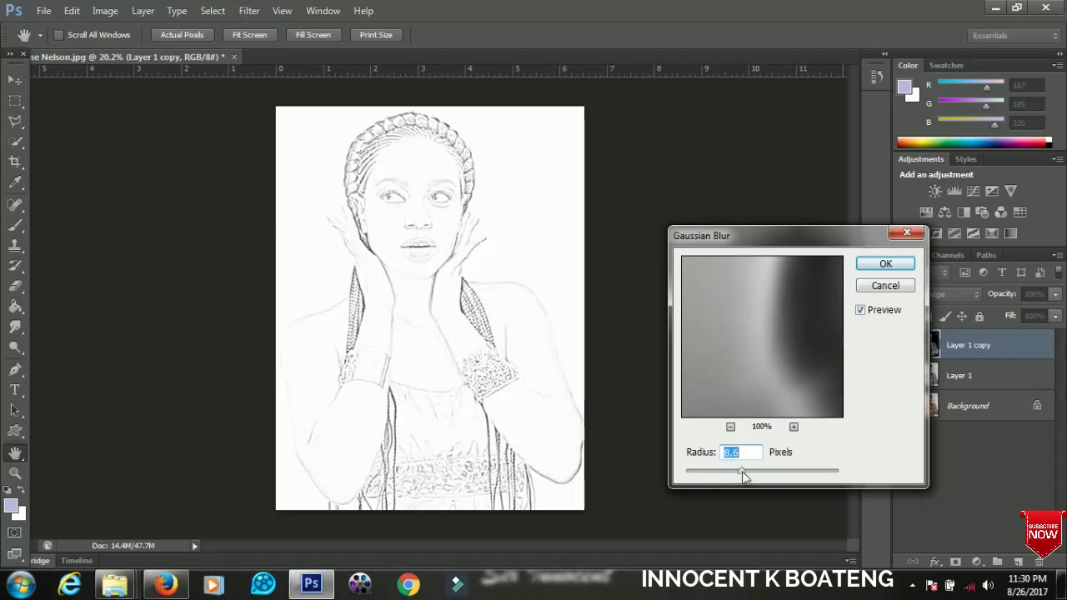
{"action": "left_click_drag", "start_coordinate": [741, 470], "coordinate": [707, 473]}
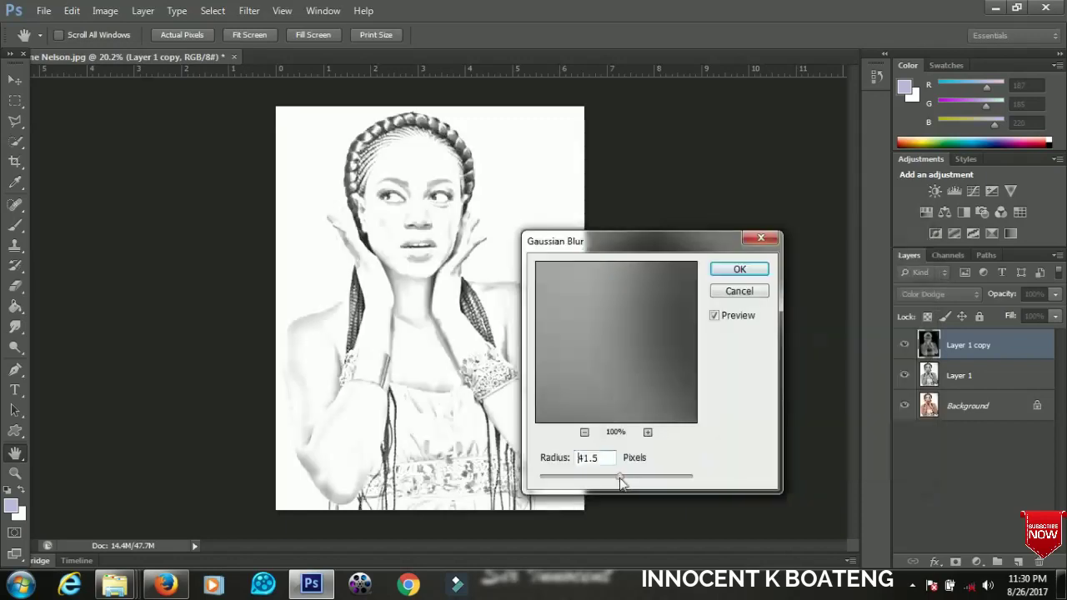
{"action": "left_click_drag", "start_coordinate": [619, 477], "coordinate": [614, 481]}
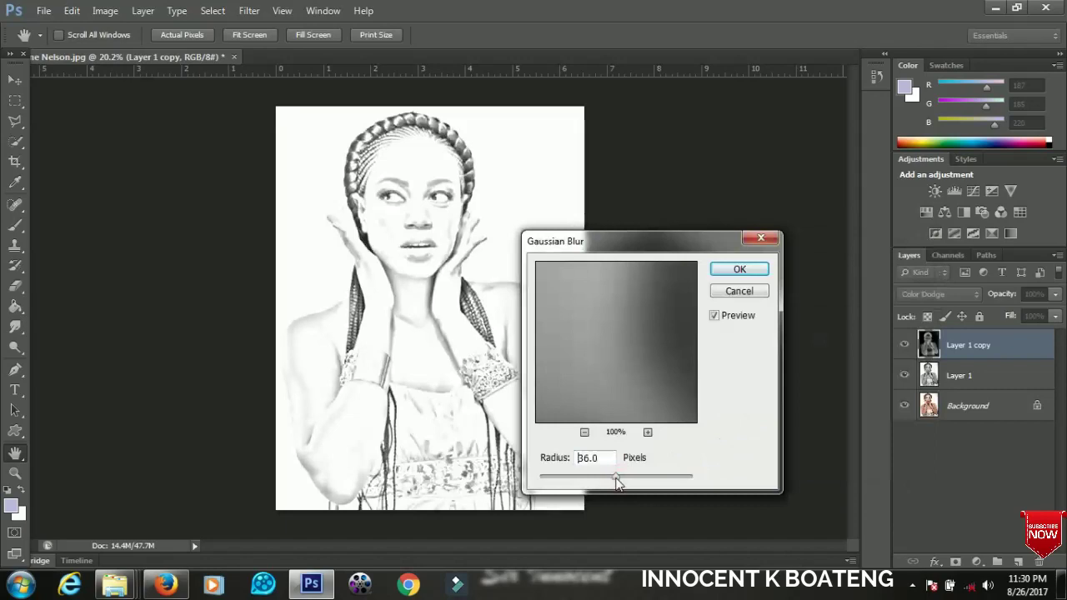
{"action": "left_click_drag", "start_coordinate": [616, 483], "coordinate": [615, 482]}
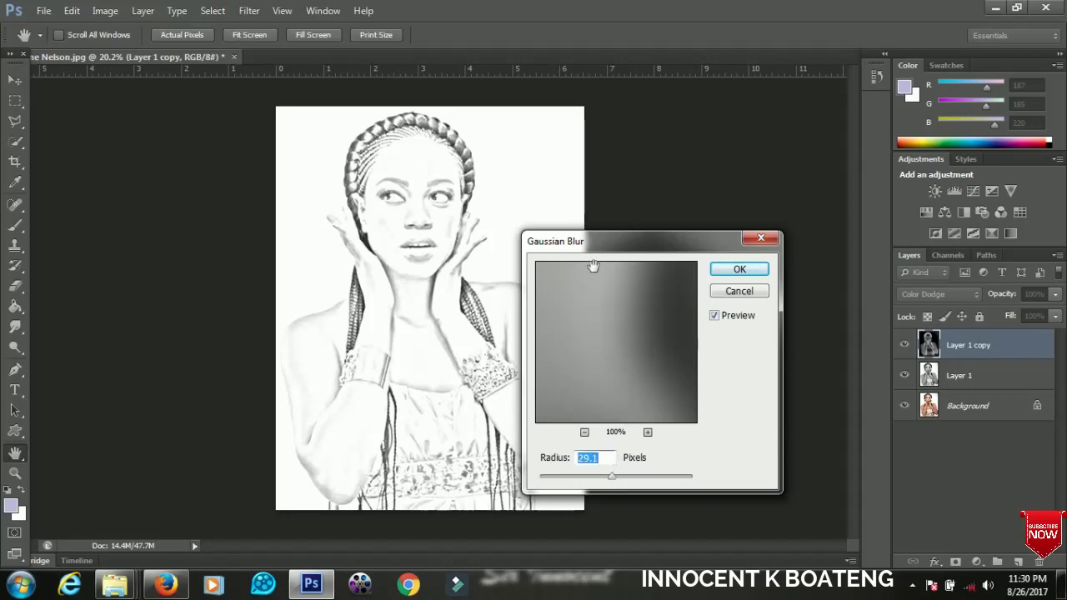
{"action": "left_click_drag", "start_coordinate": [593, 241], "coordinate": [740, 170]}
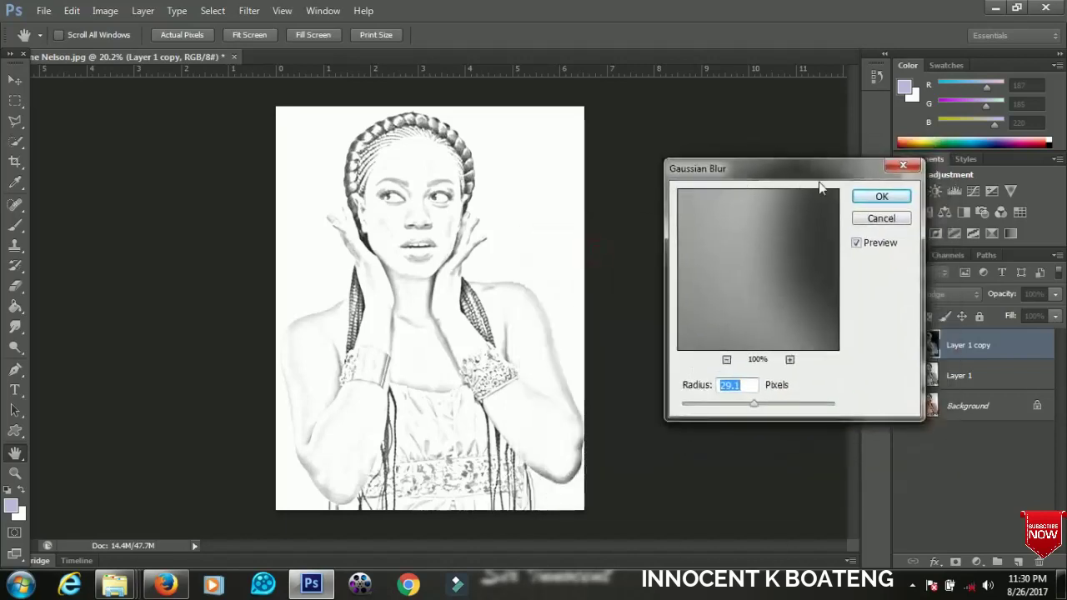
{"action": "left_click", "coordinate": [881, 196]}
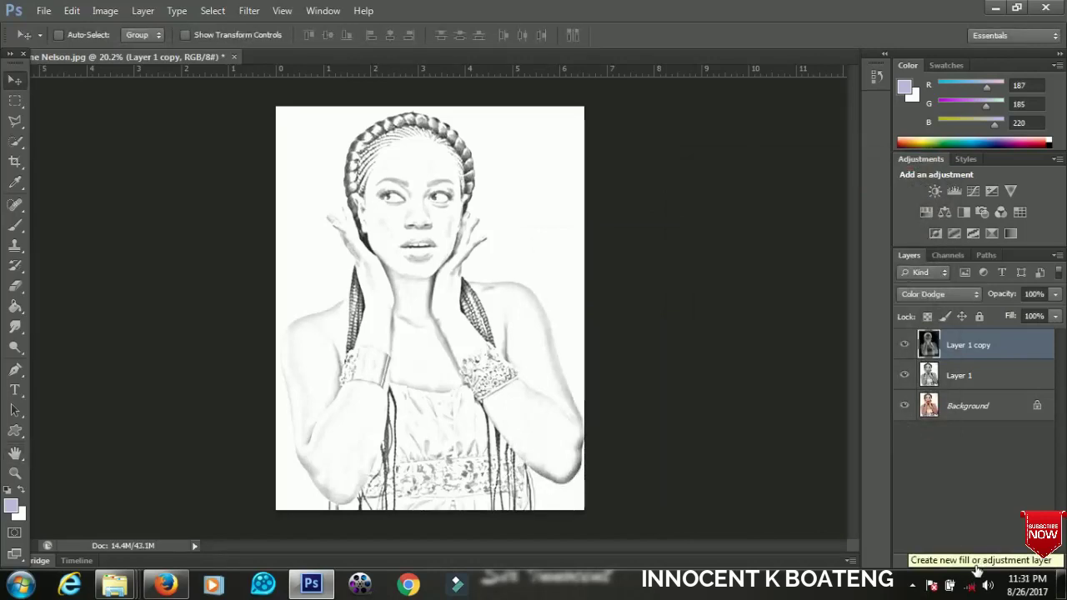
Add a Levels adjustment layer and raise its black point to darken the sketch lines.
{"action": "left_click", "coordinate": [976, 565]}
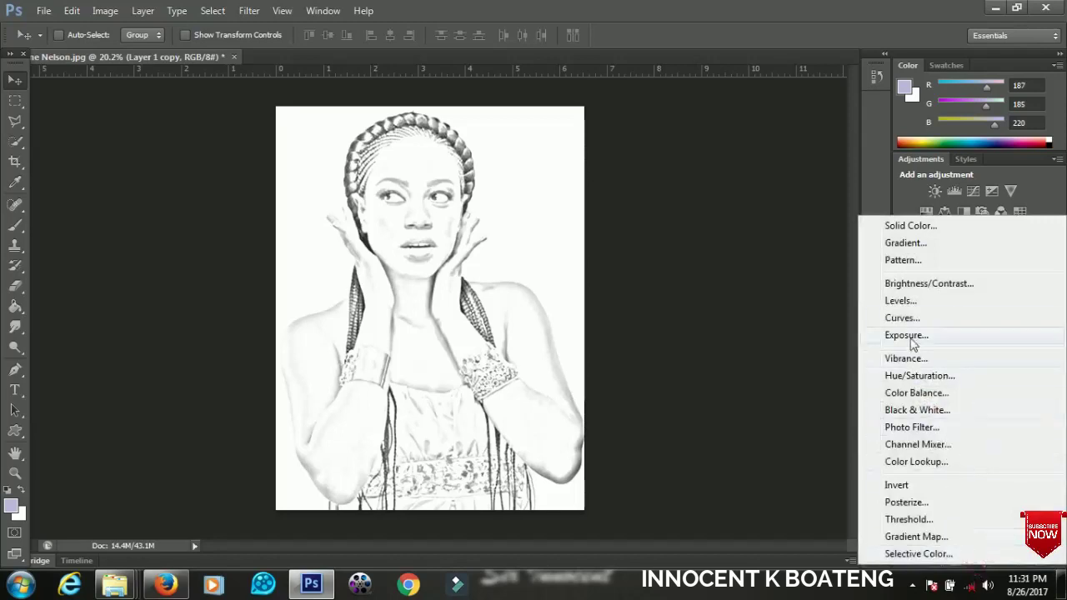
{"action": "left_click", "coordinate": [900, 301]}
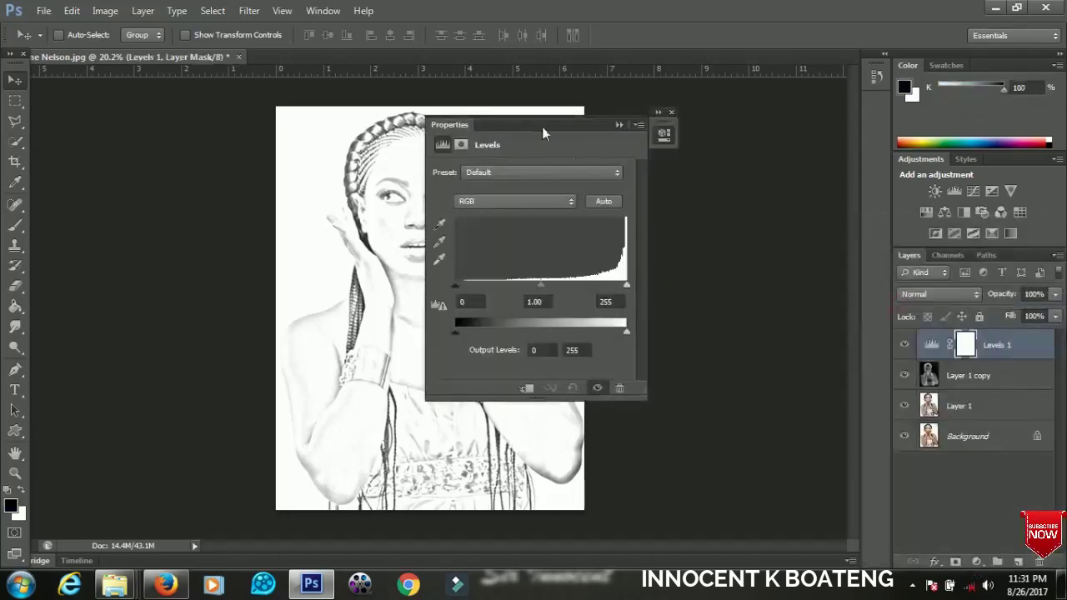
{"action": "left_click_drag", "start_coordinate": [542, 127], "coordinate": [828, 172]}
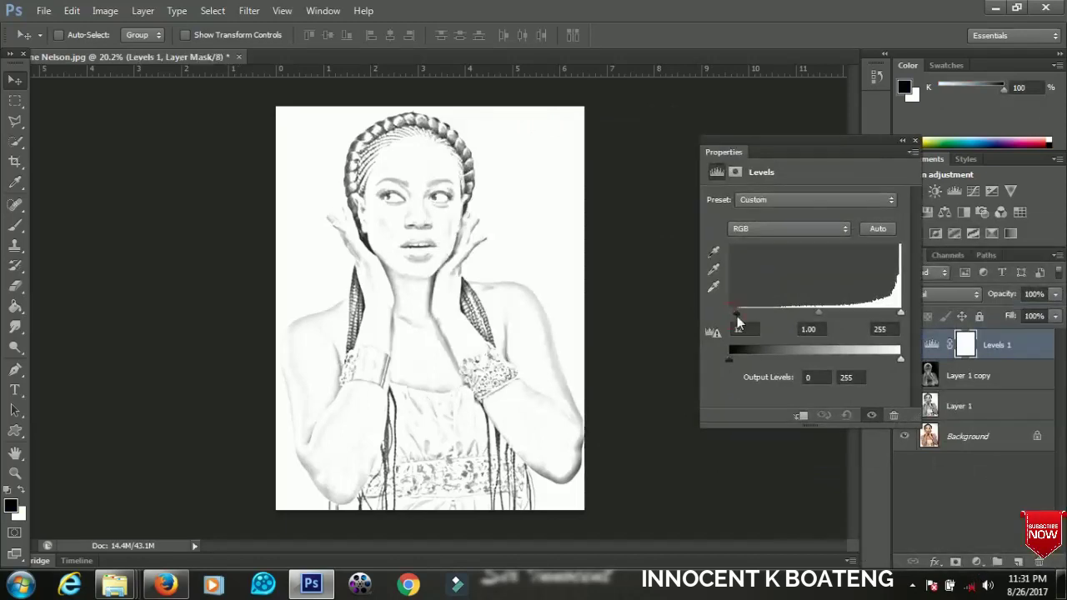
{"action": "left_click_drag", "start_coordinate": [738, 322], "coordinate": [741, 323]}
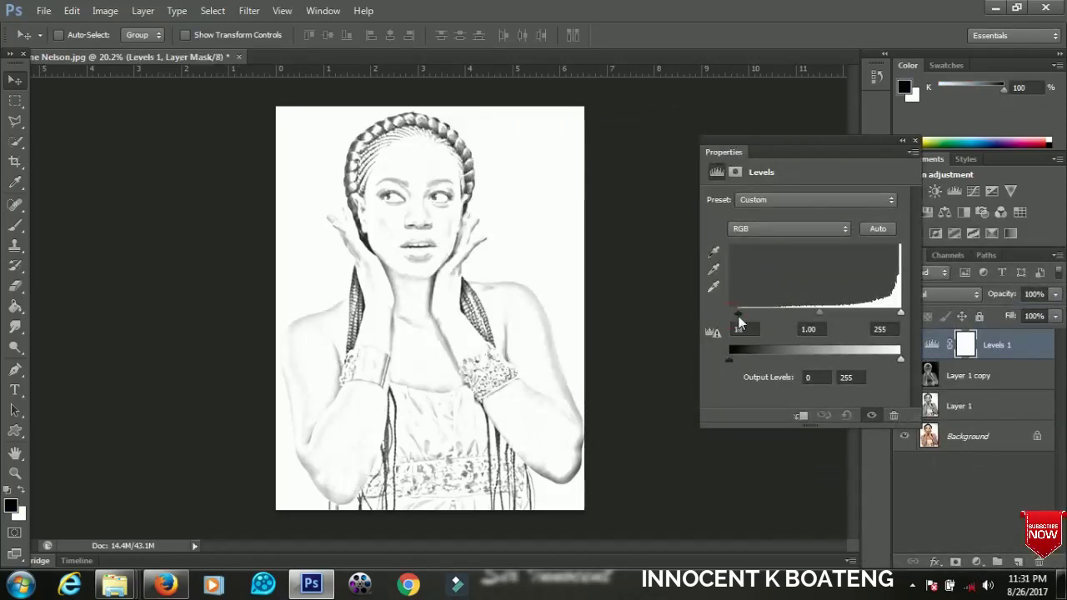
{"action": "left_click", "coordinate": [914, 141]}
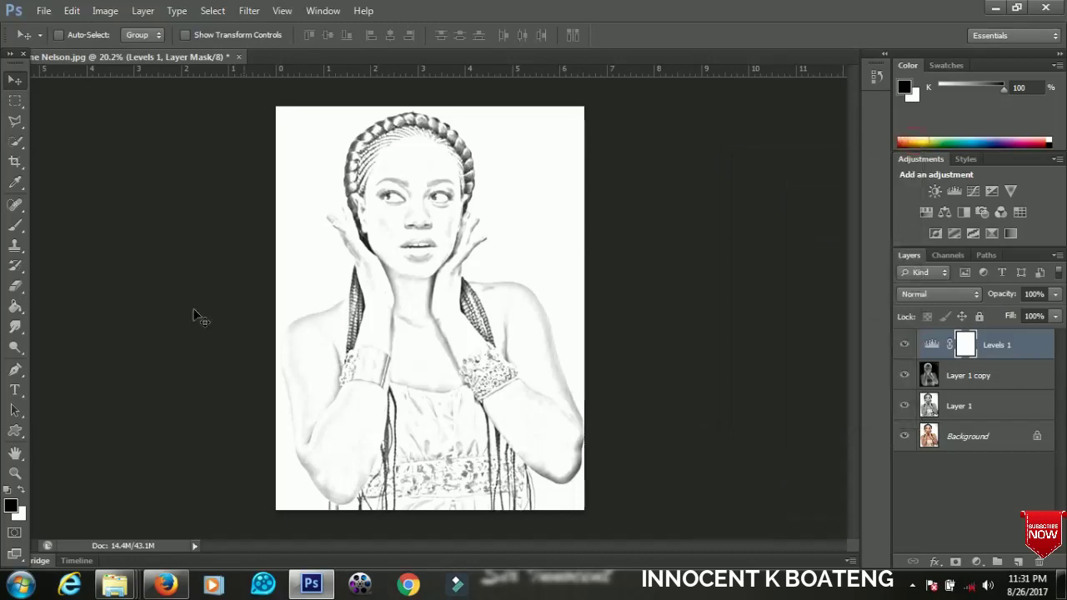
Select the regular Brush tool at 200 px with 0% hardness.
{"action": "left_click", "coordinate": [17, 232]}
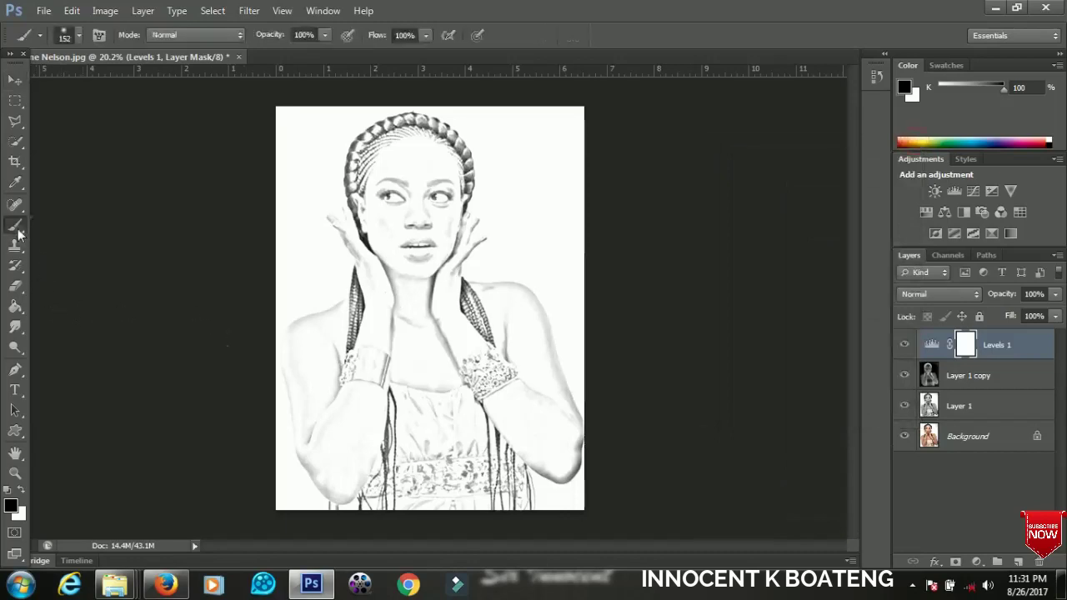
{"action": "right_click", "coordinate": [17, 231]}
{"action": "left_click", "coordinate": [83, 226]}
{"action": "right_click", "coordinate": [427, 266]}
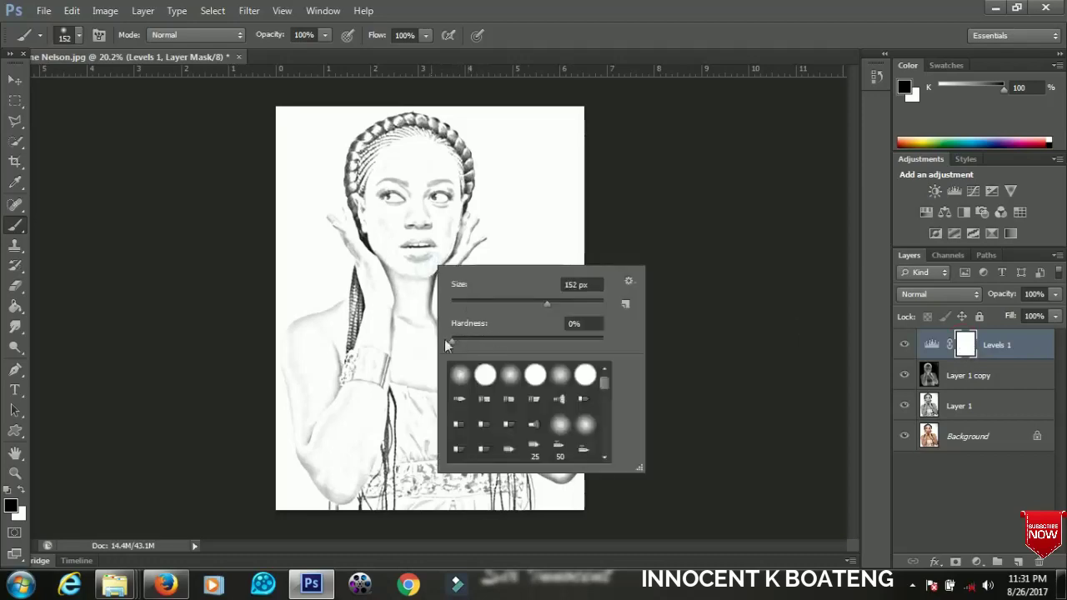
{"action": "key", "text": "Return"}
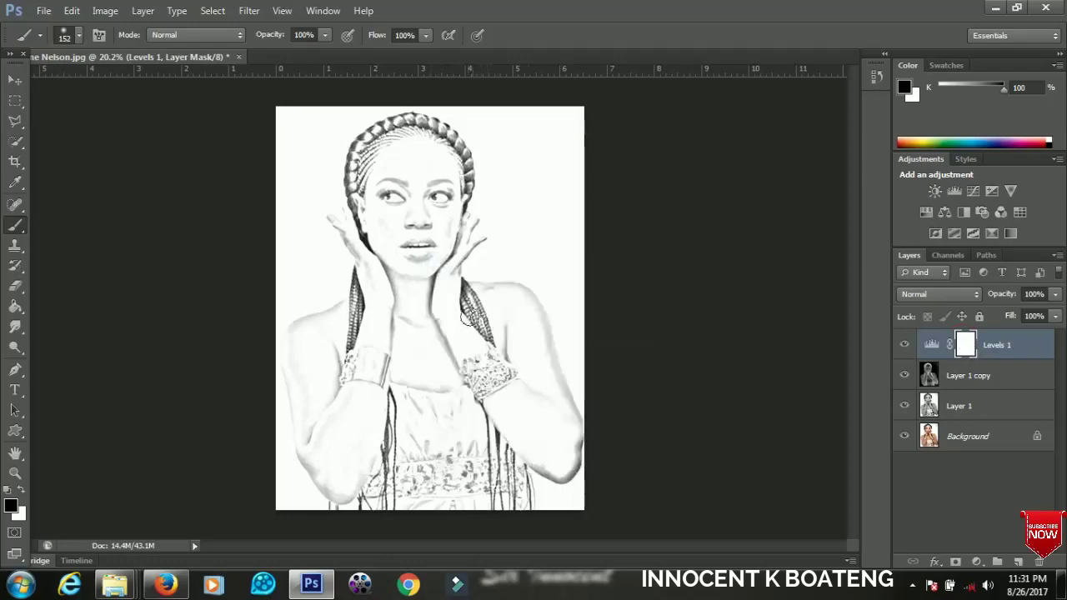
{"action": "key", "text": "bracketright"}
{"action": "key", "text": "bracketright"}
Paint on the Levels 1 mask over the arms and hands to soften their outlines.
{"action": "mouse_move", "coordinate": [575, 448]}
{"action": "left_mouse_down"}
{"action": "mouse_move", "coordinate": [577, 425]}
{"action": "mouse_move", "coordinate": [575, 467]}
{"action": "mouse_move", "coordinate": [562, 454]}
{"action": "mouse_move", "coordinate": [549, 473]}
{"action": "mouse_move", "coordinate": [534, 464]}
{"action": "left_mouse_up"}
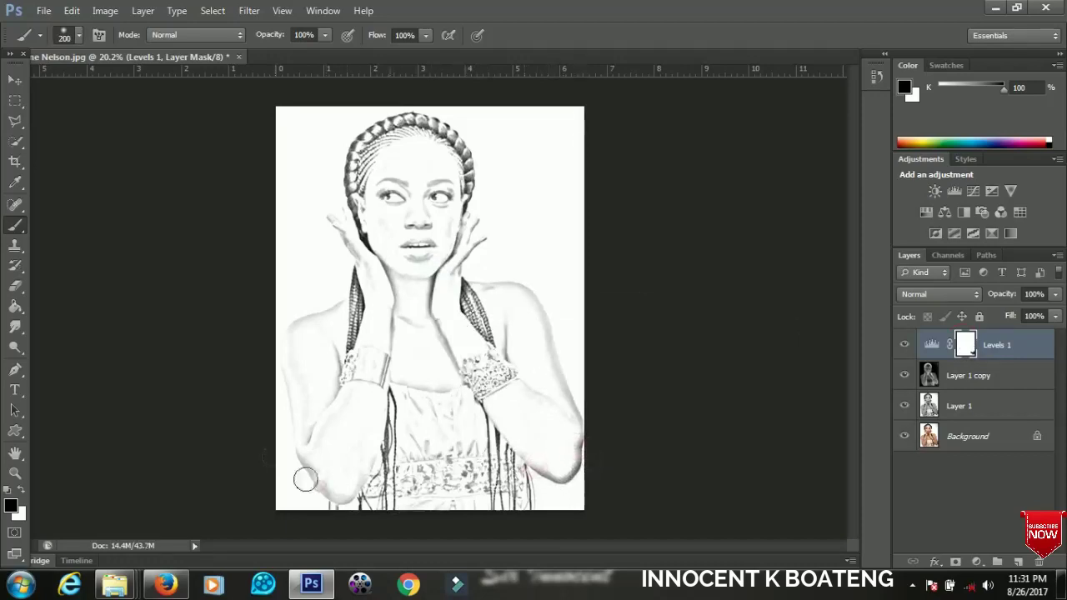
{"action": "left_click_drag", "start_coordinate": [302, 476], "coordinate": [310, 485]}
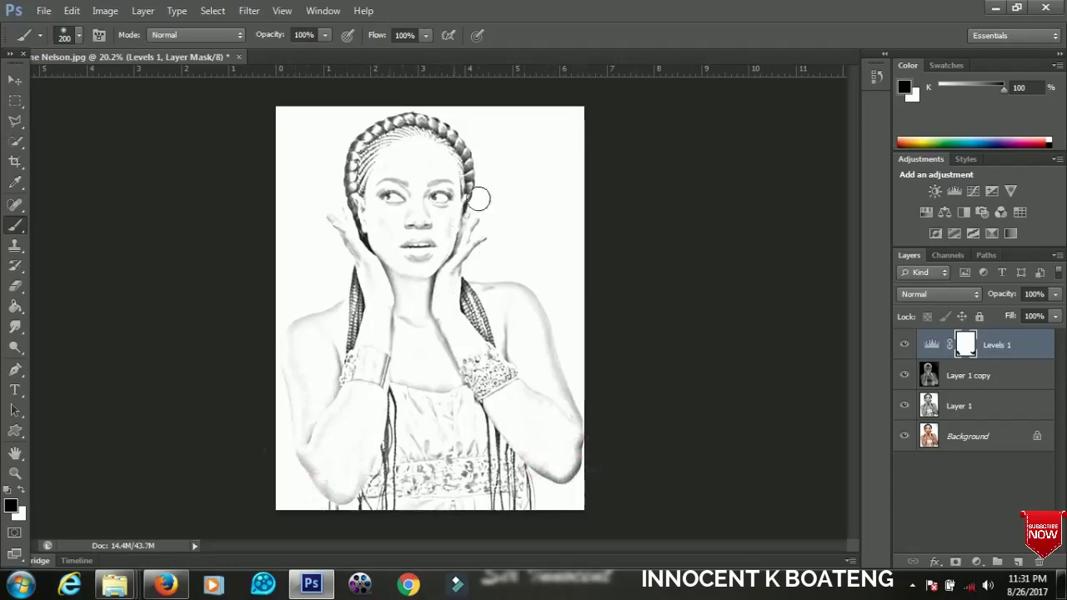
{"action": "left_click_drag", "start_coordinate": [459, 248], "coordinate": [450, 250]}
{"action": "mouse_move", "coordinate": [340, 241]}
{"action": "left_mouse_down"}
{"action": "mouse_move", "coordinate": [331, 186]}
{"action": "mouse_move", "coordinate": [342, 238]}
{"action": "left_mouse_up"}
{"action": "key", "text": "v"}
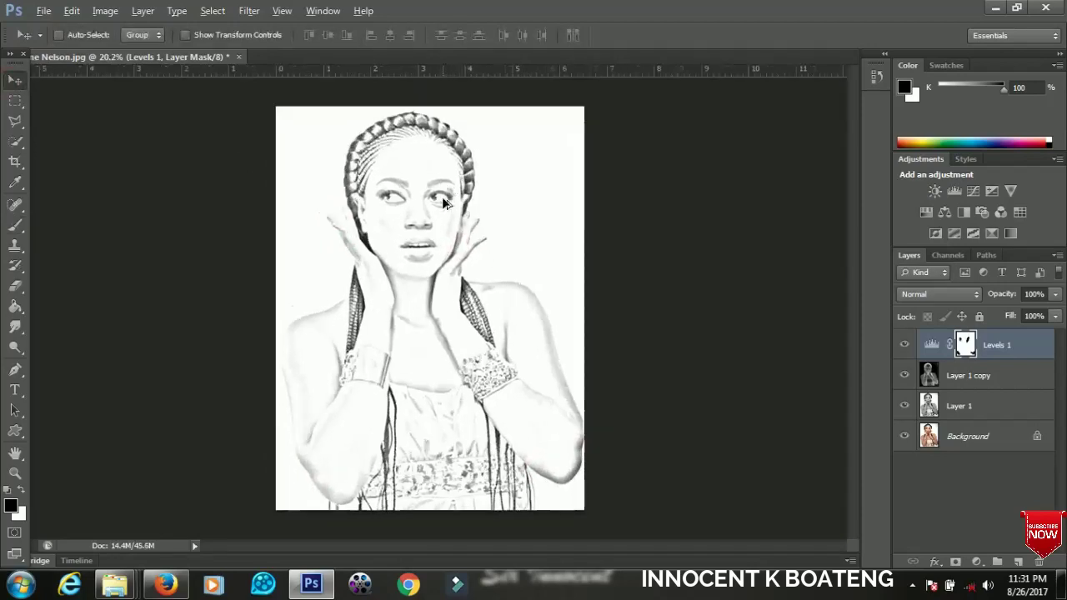
{"action": "key", "text": "ctrl+plus"}
{"action": "scroll", "coordinate": [433, 205], "scroll_direction": "up", "scroll_amount": 2}
{"action": "scroll", "coordinate": [429, 206], "scroll_direction": "down", "scroll_amount": 2}
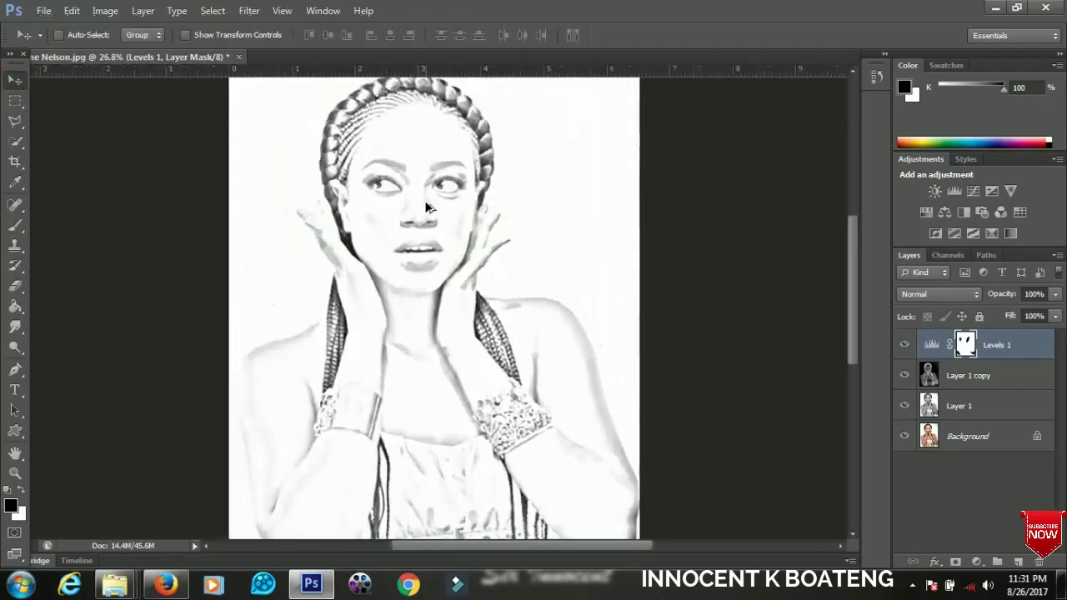
{"action": "scroll", "coordinate": [429, 206], "scroll_direction": "down", "scroll_amount": 2}
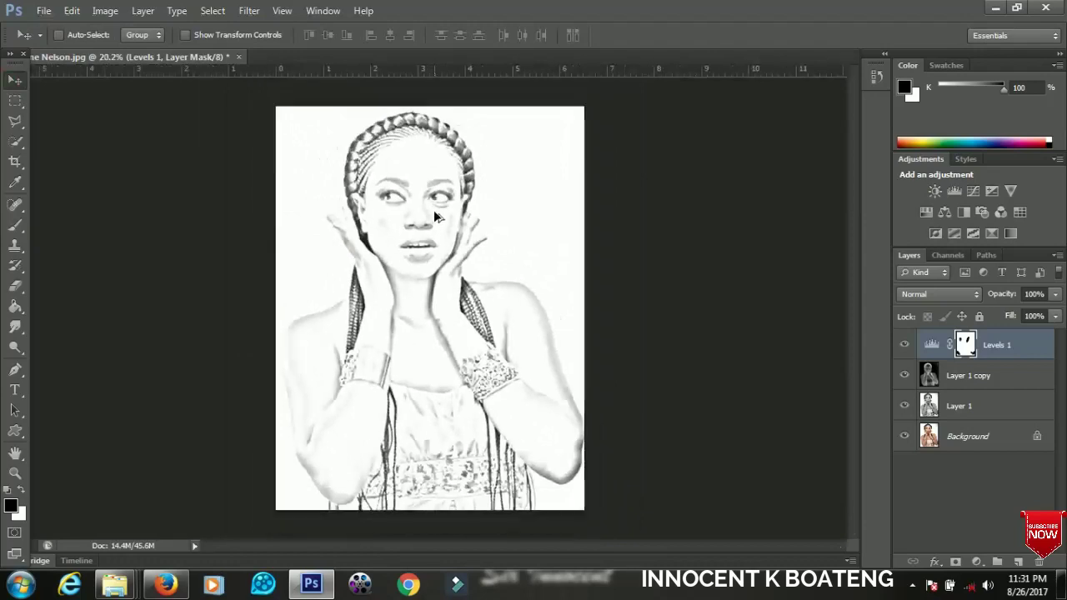
Duplicate the image as a new document with Duplicate Merged Layers Only checked.
{"action": "left_click", "coordinate": [105, 10]}
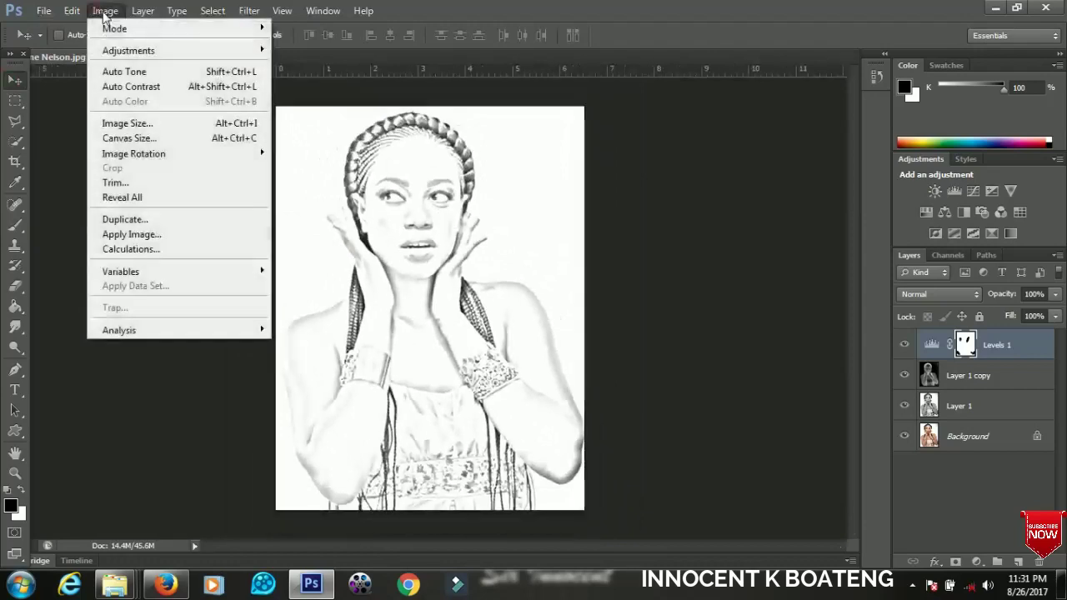
{"action": "left_click", "coordinate": [148, 218]}
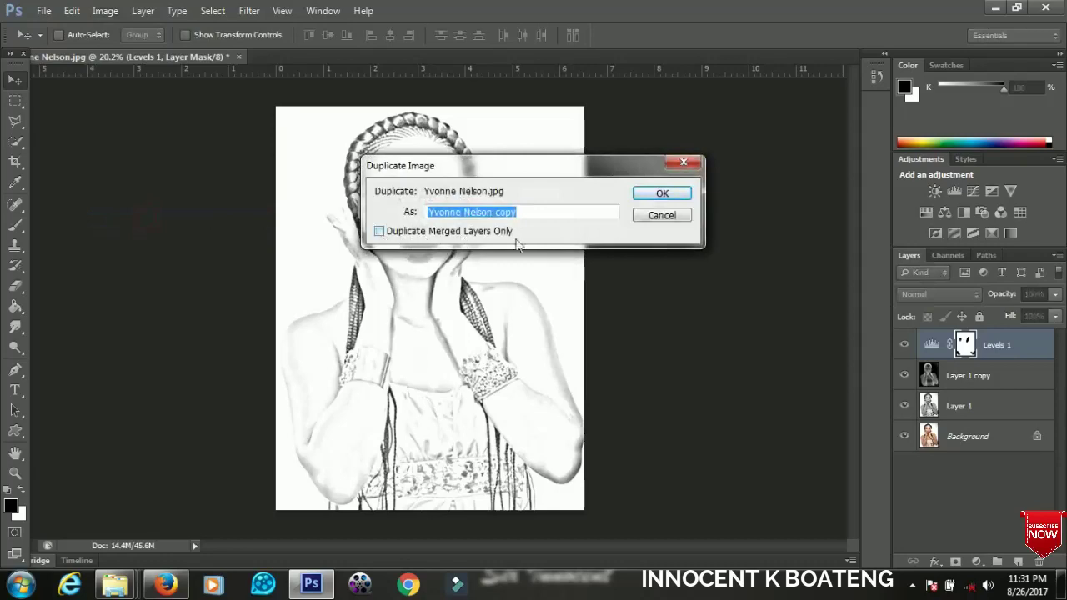
{"action": "left_click", "coordinate": [380, 232]}
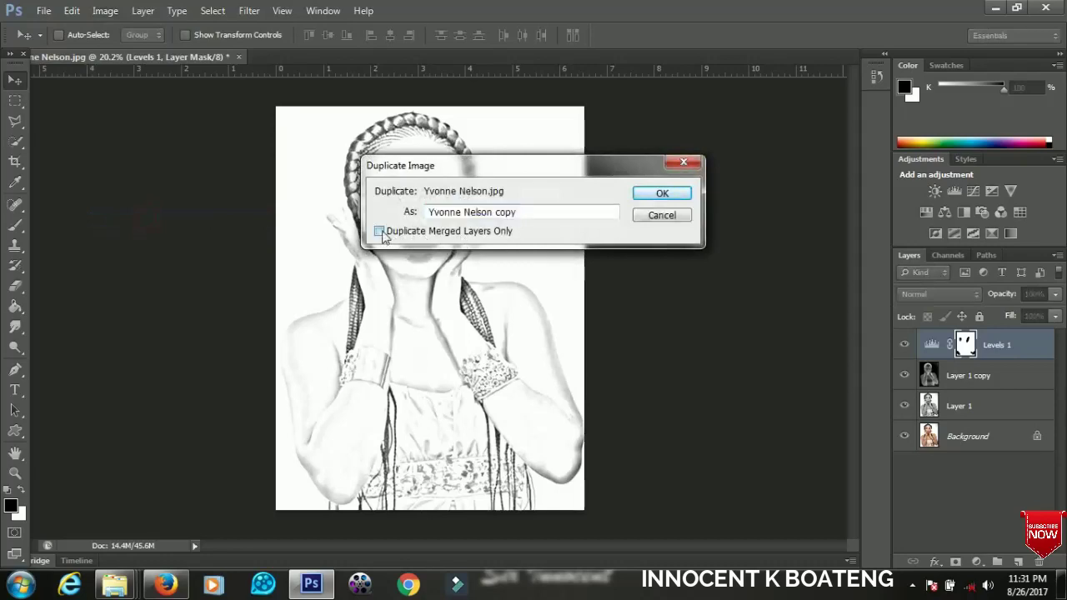
{"action": "left_click", "coordinate": [660, 195]}
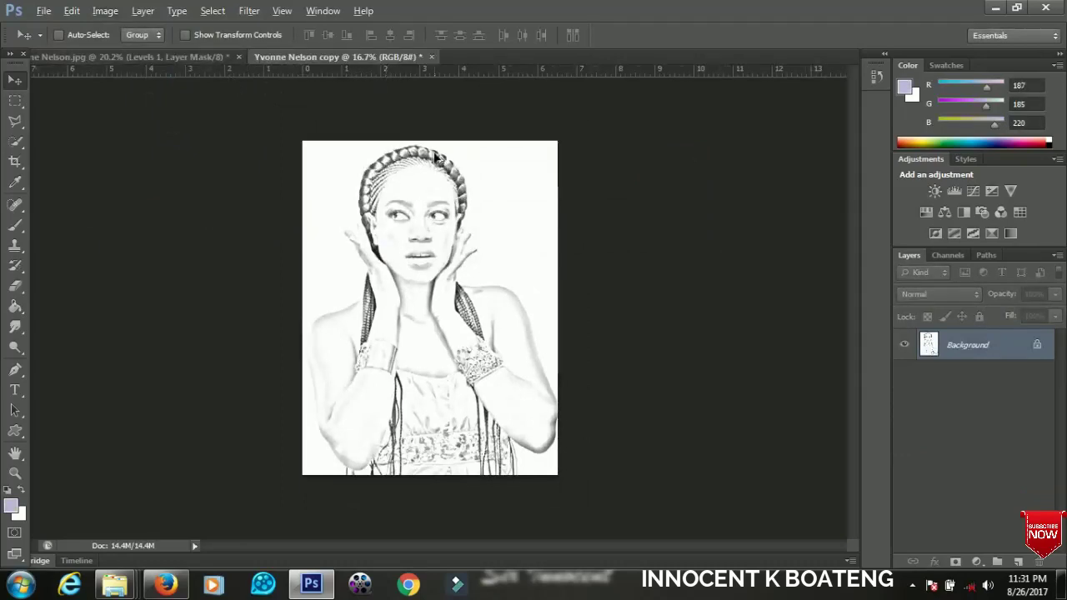
{"action": "key", "text": "ctrl+0"}
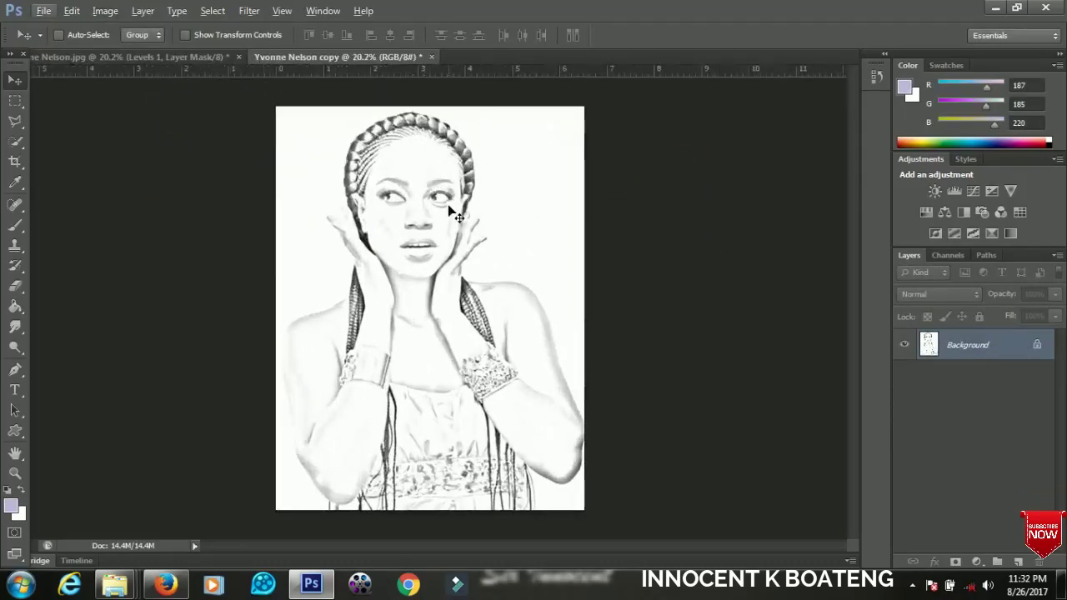
Sharpen the merged copy with Unsharp Mask at Amount 57 and Radius 0.6.
{"action": "left_click", "coordinate": [242, 11]}
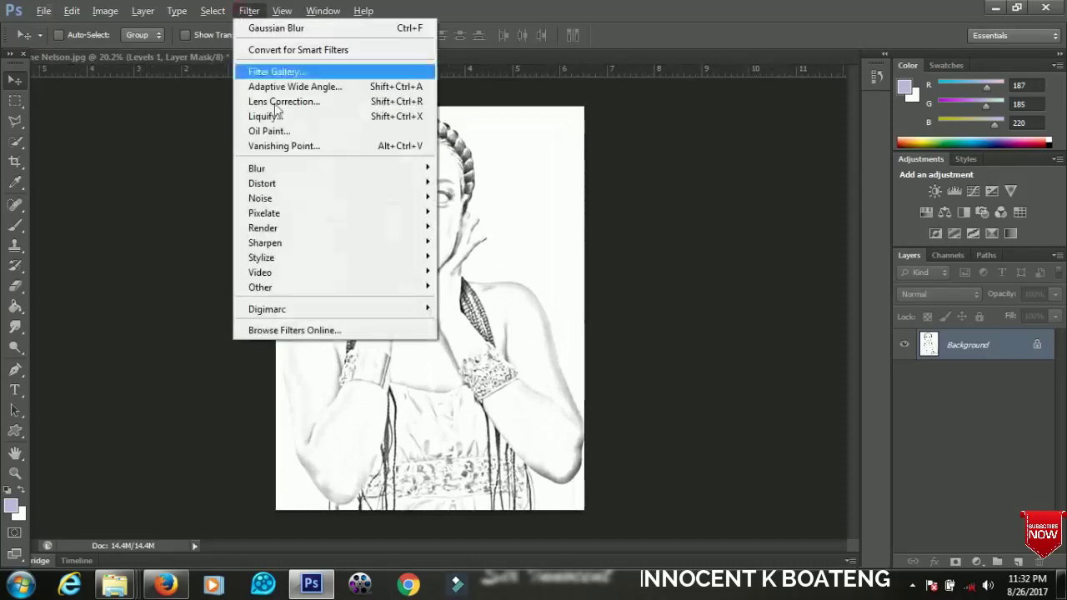
{"action": "mouse_move", "coordinate": [329, 246]}
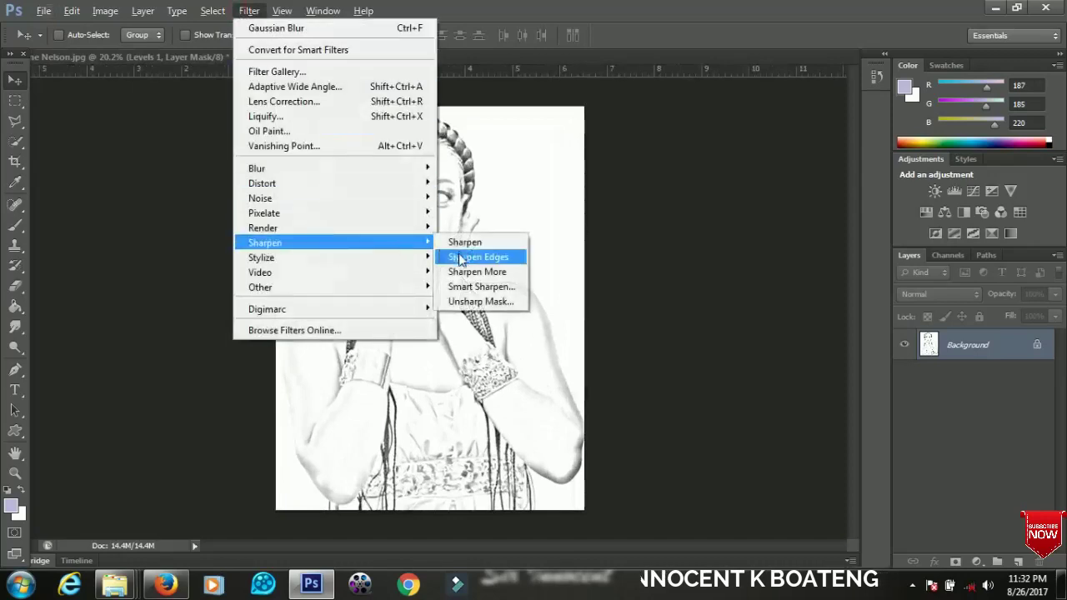
{"action": "left_click", "coordinate": [471, 302]}
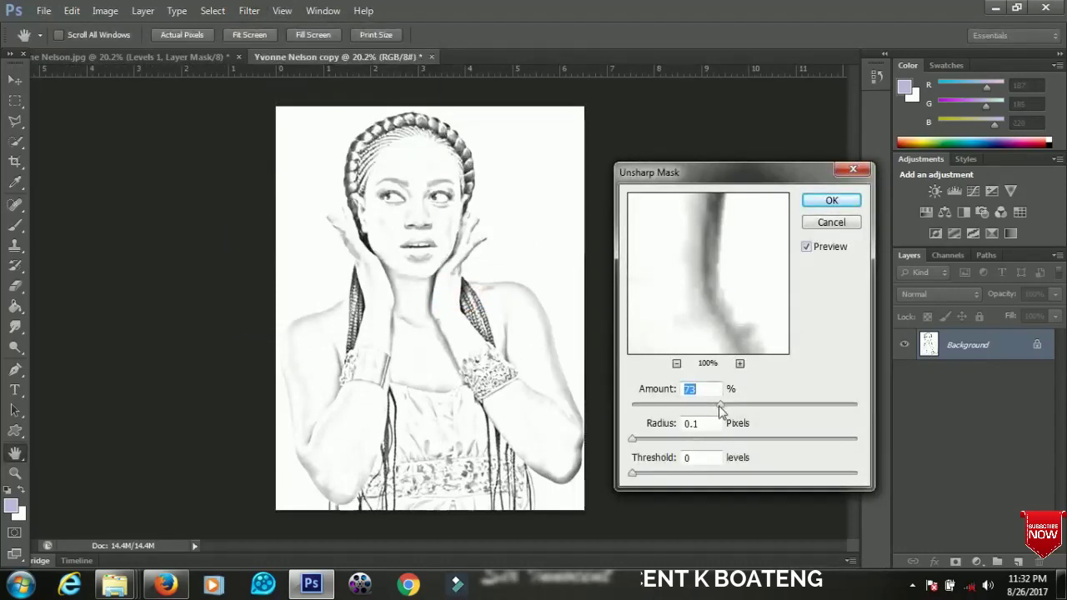
{"action": "left_click_drag", "start_coordinate": [719, 404], "coordinate": [703, 407]}
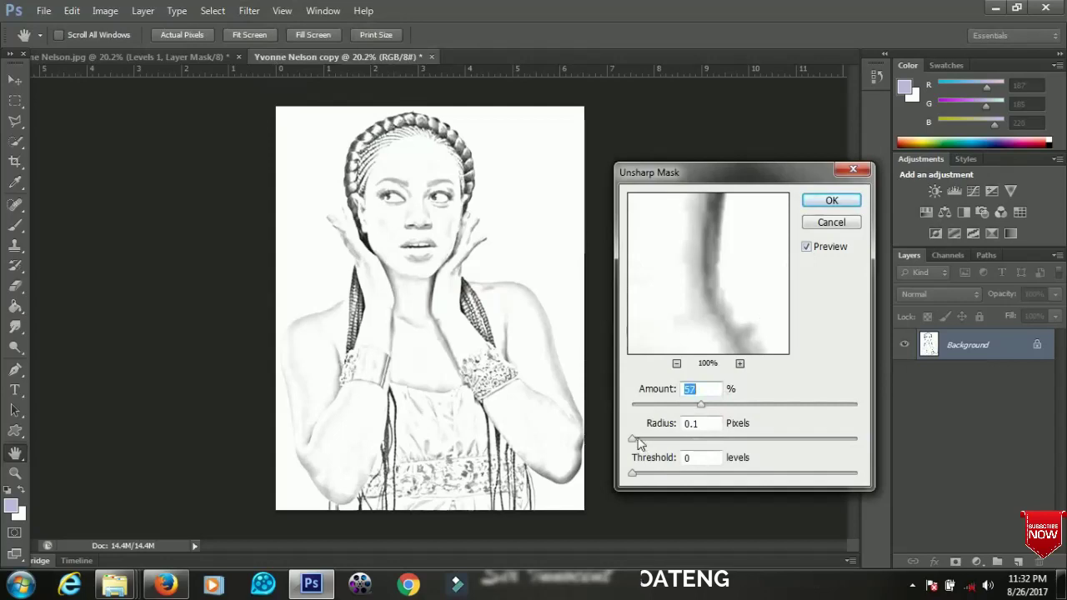
{"action": "left_click_drag", "start_coordinate": [633, 439], "coordinate": [639, 441]}
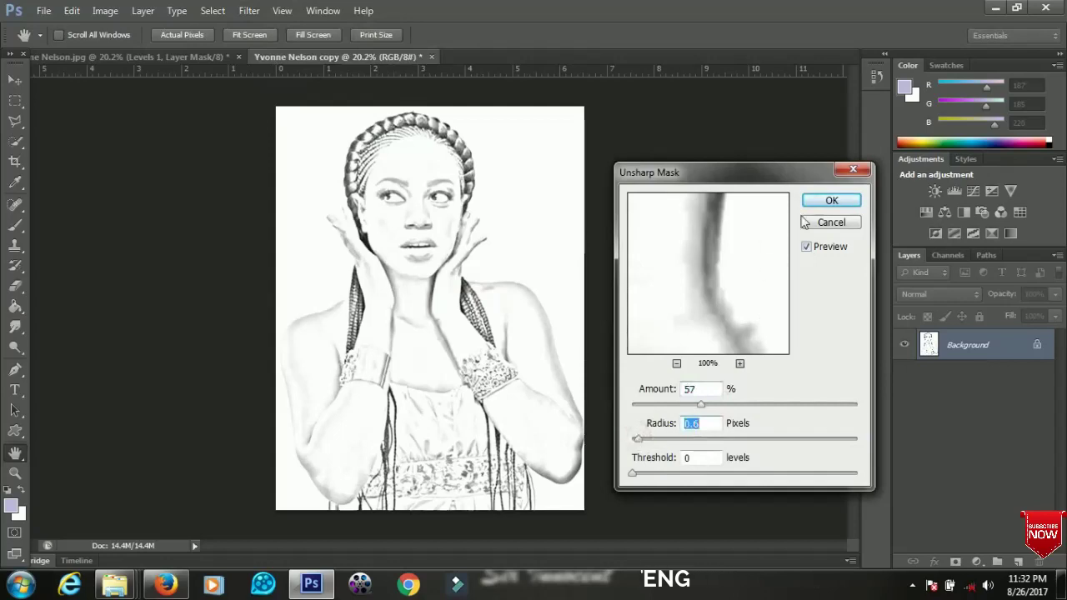
{"action": "left_click", "coordinate": [823, 202]}
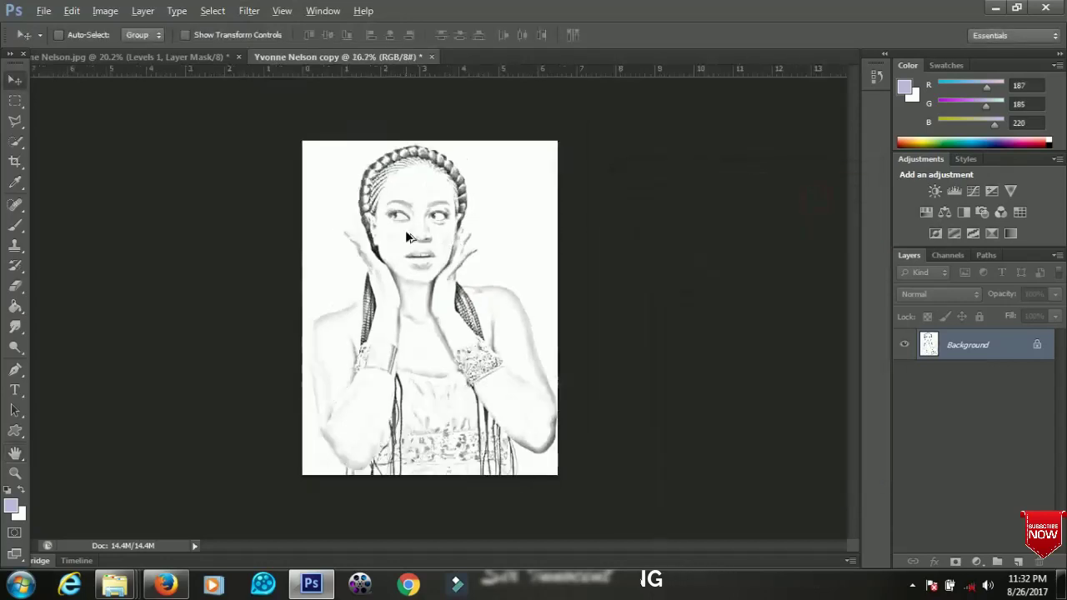
{"action": "key", "text": "ctrl+plus"}
{"action": "key", "text": "ctrl+minus"}
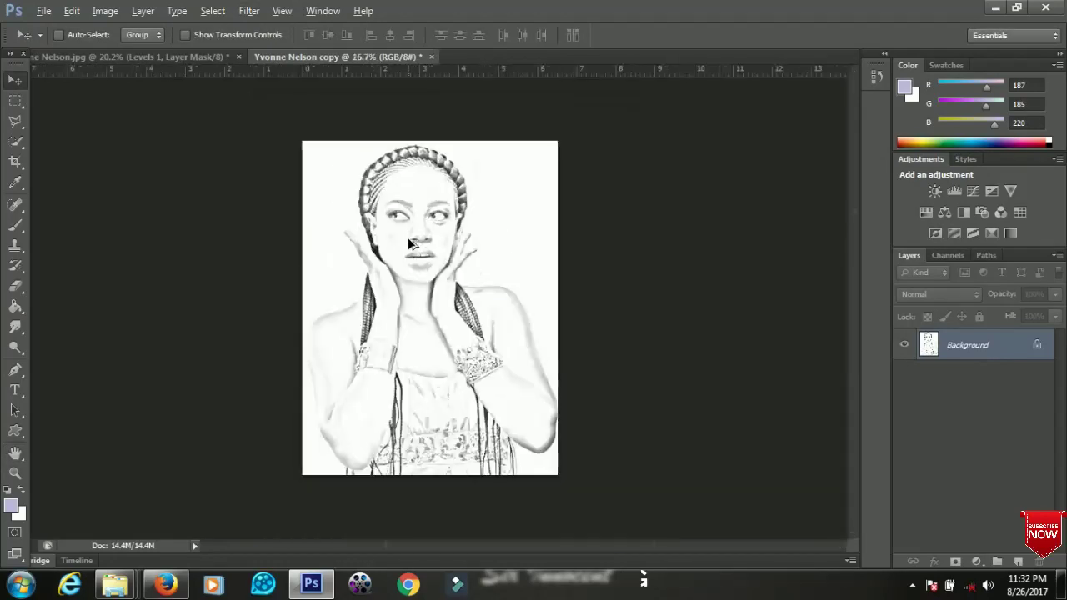